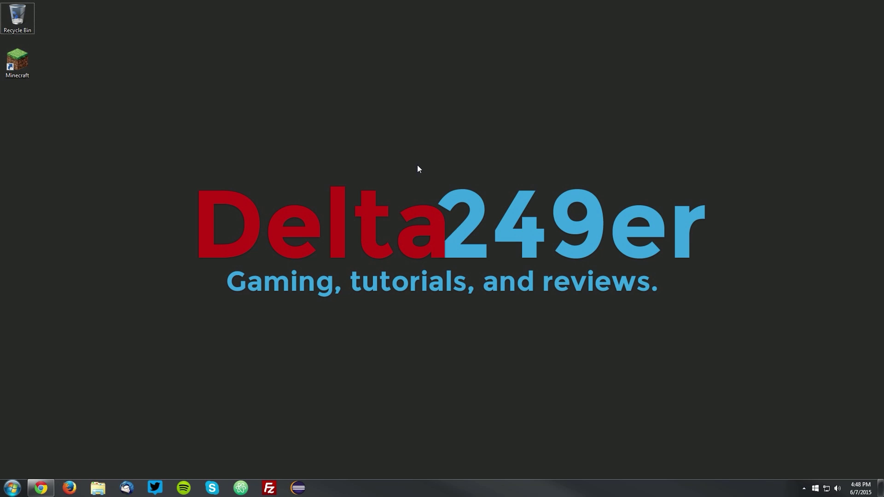
Start the Minecraft Launcher from its desktop shortcut
{"action": "double_click", "coordinate": [18, 62]}
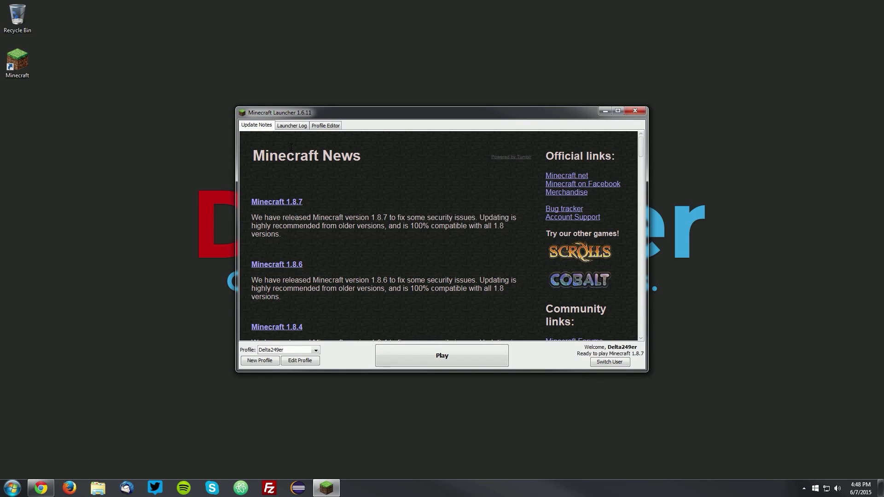
Save the profile with version release 1.8, then download and run Minecraft 1.8 and quit it
{"action": "left_click", "coordinate": [290, 362]}
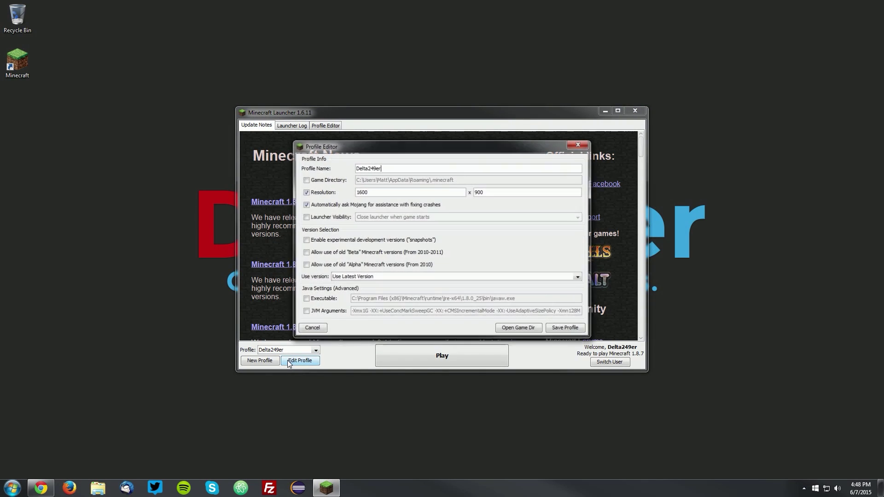
{"action": "left_click", "coordinate": [348, 277]}
{"action": "scroll", "coordinate": [458, 314], "scroll_direction": "down", "scroll_amount": 3}
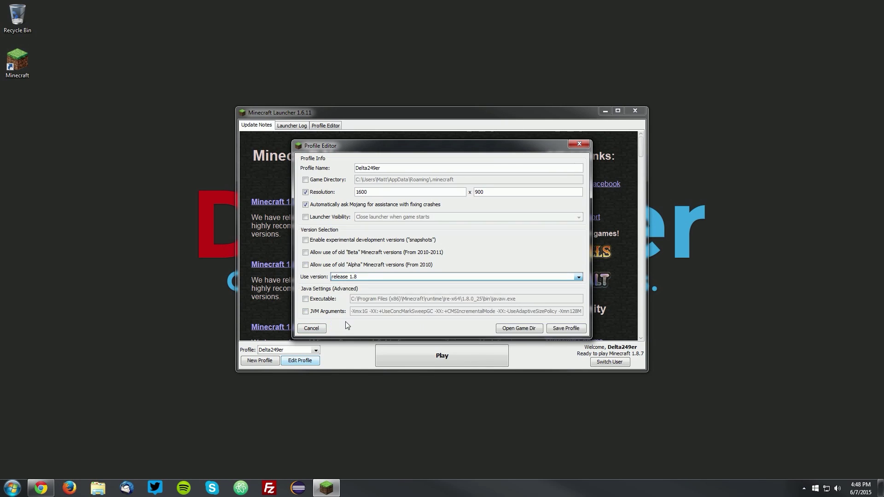
{"action": "left_click", "coordinate": [456, 322]}
{"action": "left_click", "coordinate": [552, 329]}
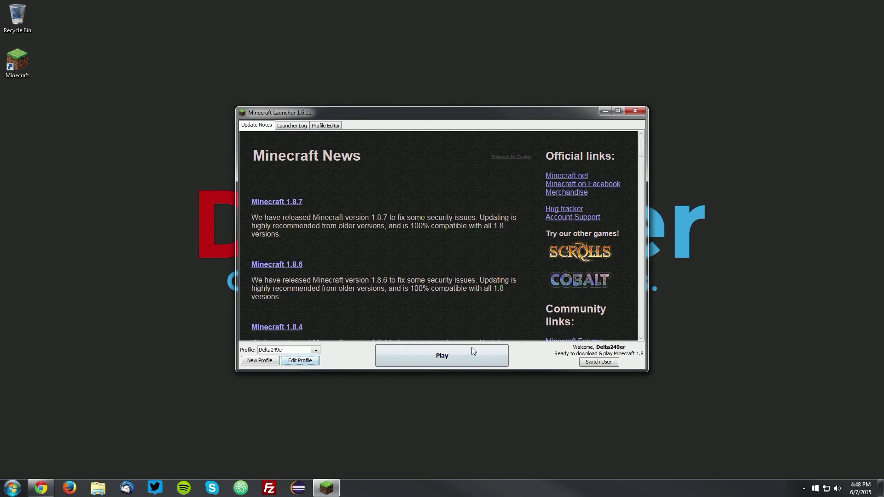
{"action": "left_click", "coordinate": [446, 356]}
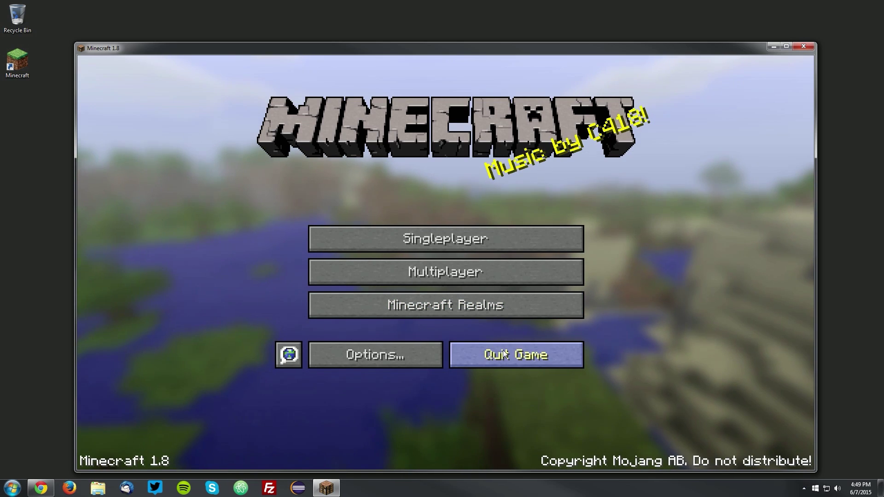
{"action": "left_click", "coordinate": [505, 354]}
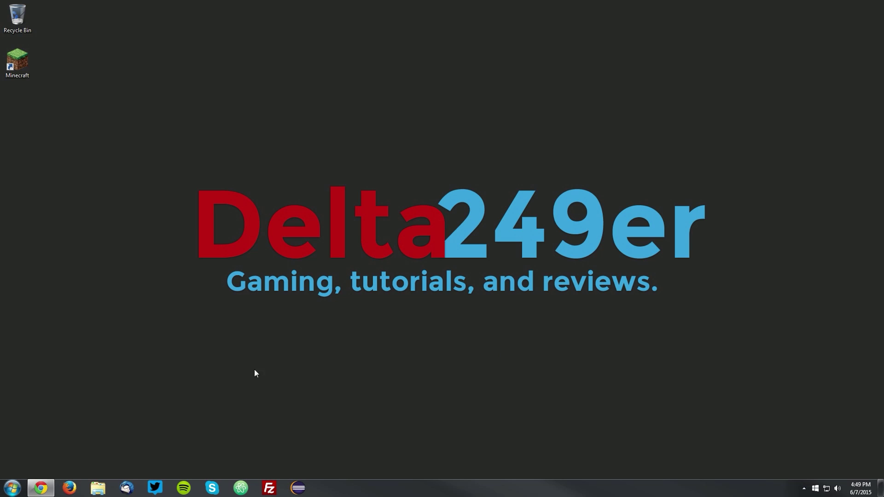
On the Forge site in Chrome, request the recommended 11.14.1.1334 installer from Downloads
{"action": "left_click", "coordinate": [42, 483]}
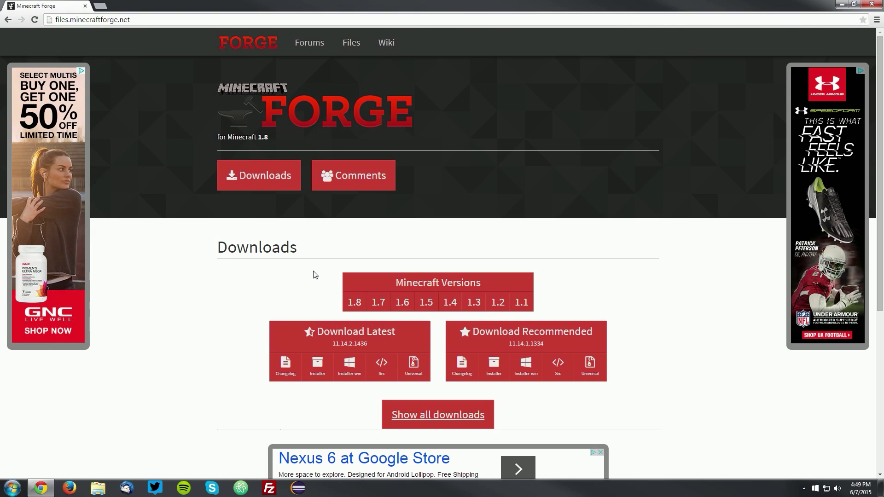
{"action": "left_click", "coordinate": [241, 177]}
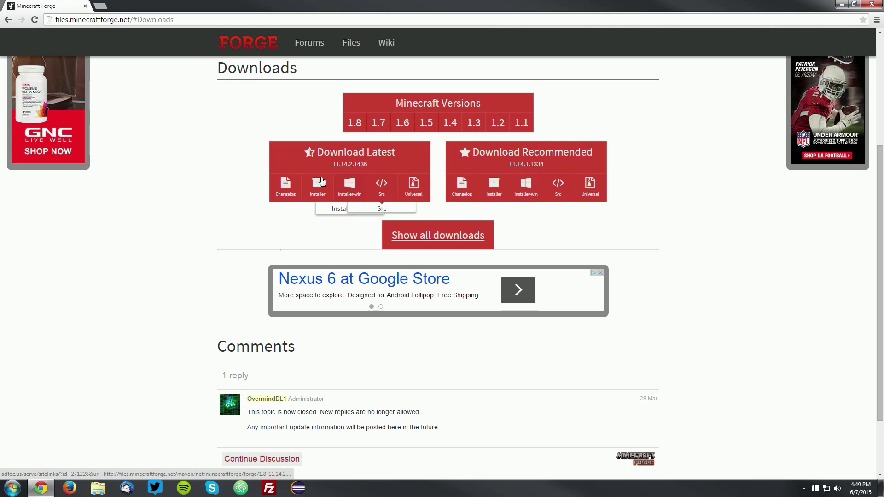
{"action": "left_click", "coordinate": [496, 183]}
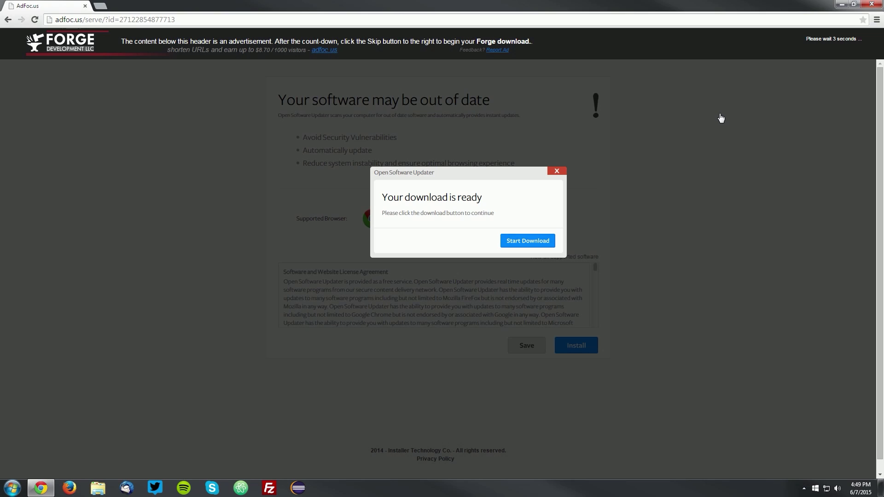
Skip the AdFoc.us ad and save the forge-1.8-11.14.1.1334 installer jar to the Desktop
{"action": "left_click", "coordinate": [830, 44]}
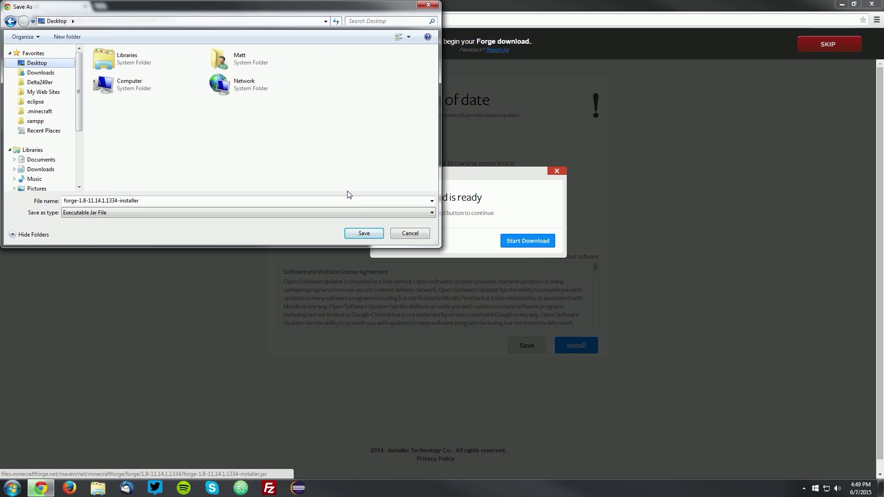
{"action": "left_click", "coordinate": [364, 233]}
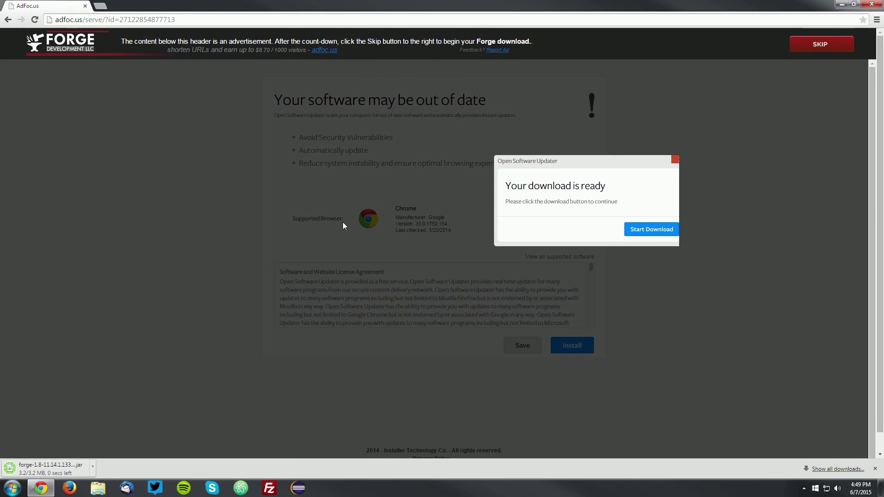
{"action": "left_click", "coordinate": [846, 4]}
{"action": "left_click", "coordinate": [16, 108]}
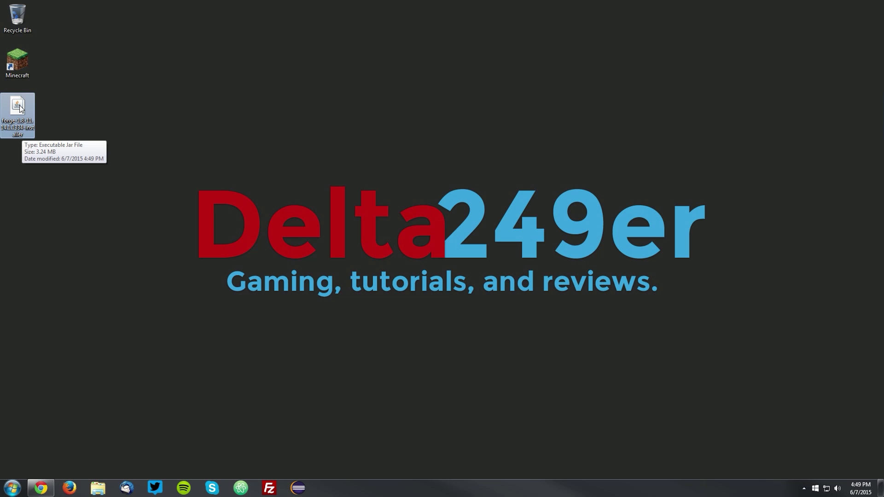
Run the Forge installer jar with Java and install the client profile
{"action": "right_click", "coordinate": [20, 109]}
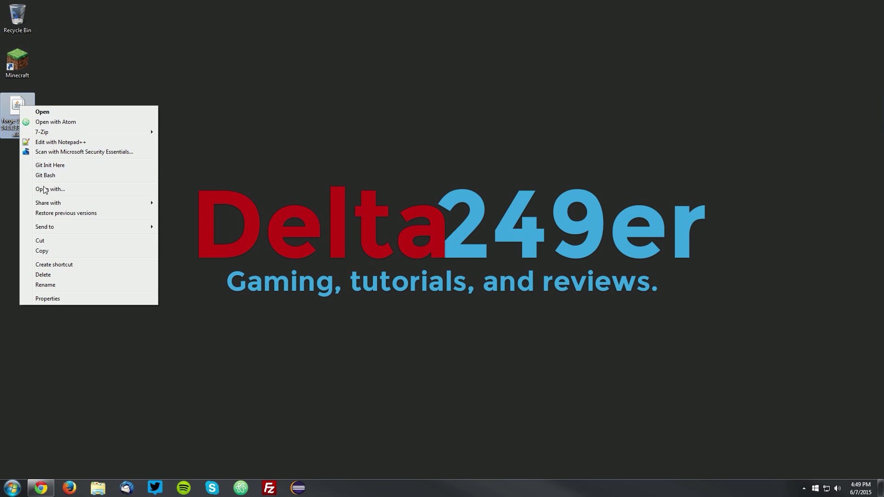
{"action": "left_click", "coordinate": [51, 189]}
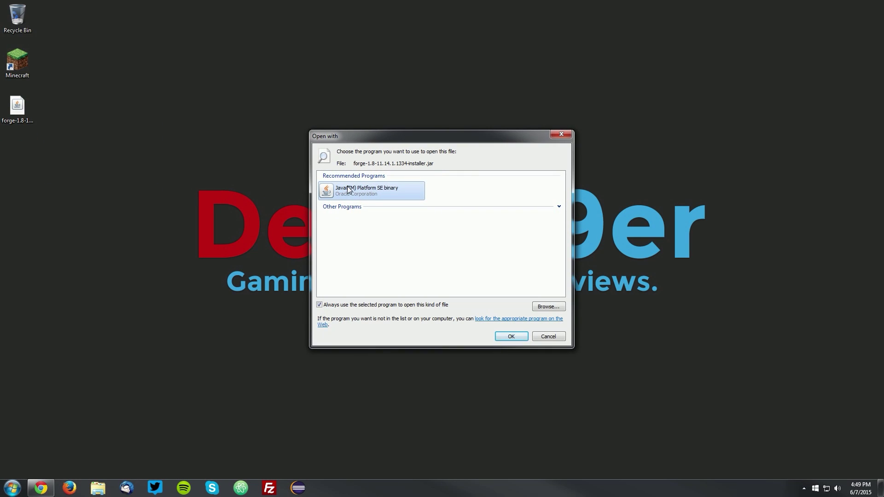
{"action": "left_click", "coordinate": [511, 337]}
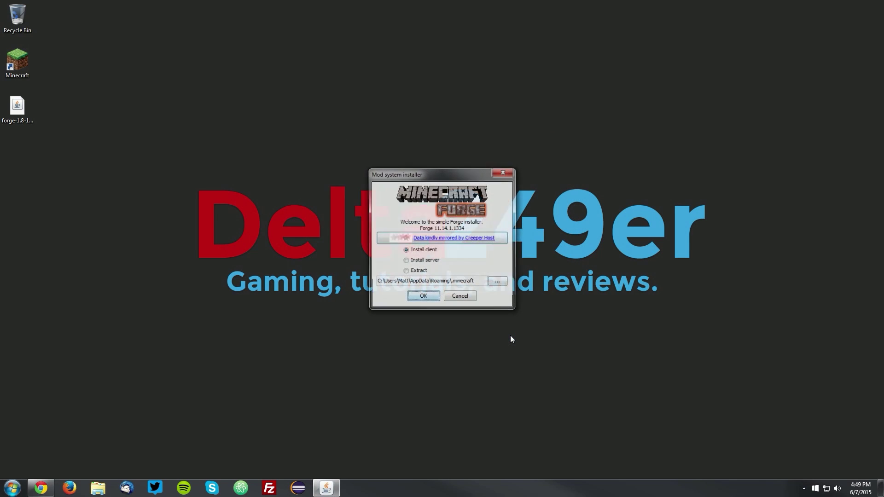
{"action": "left_click", "coordinate": [405, 250]}
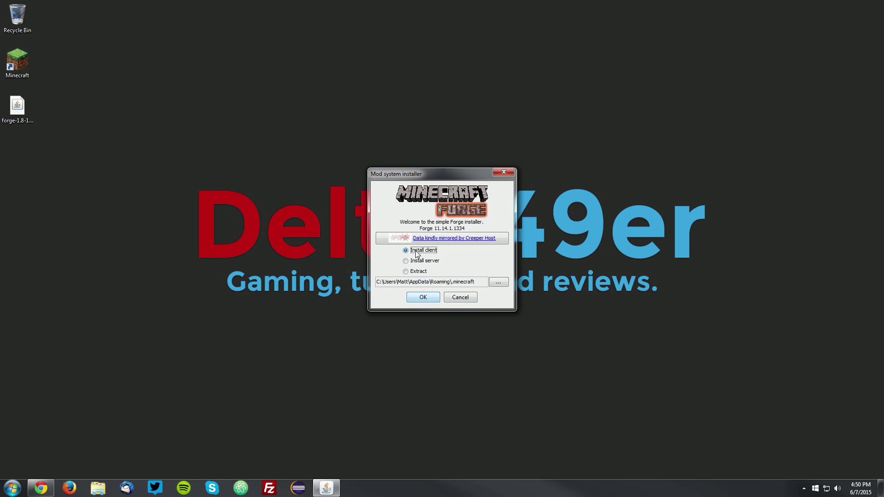
{"action": "left_click", "coordinate": [419, 300]}
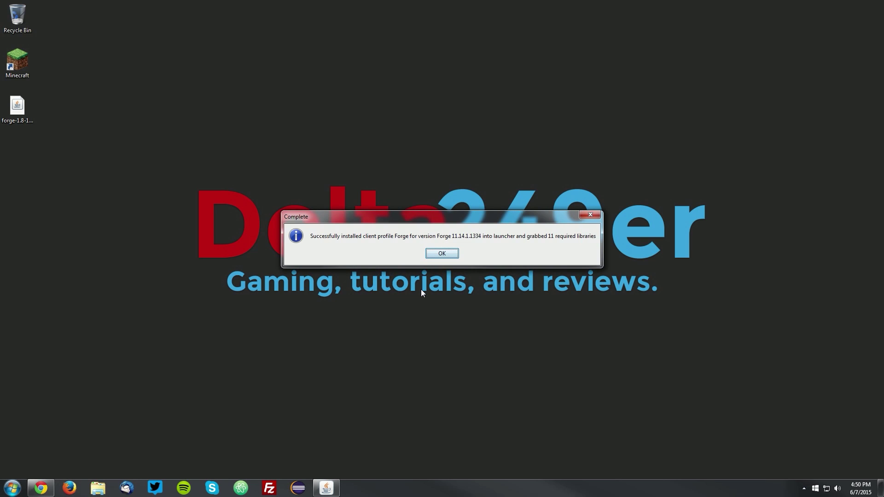
{"action": "left_click", "coordinate": [445, 252]}
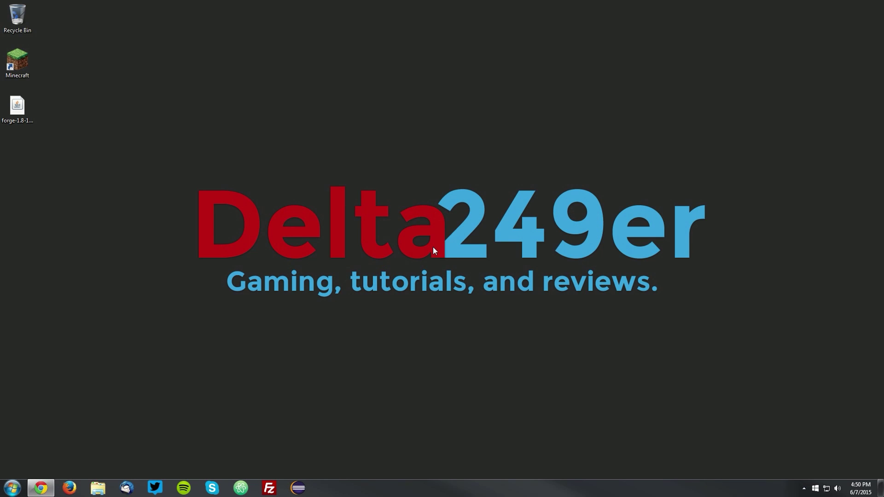
Play Minecraft under the Forge profile, check the Mods list shows Forge 11.14.1.1334, then quit
{"action": "double_click", "coordinate": [17, 62]}
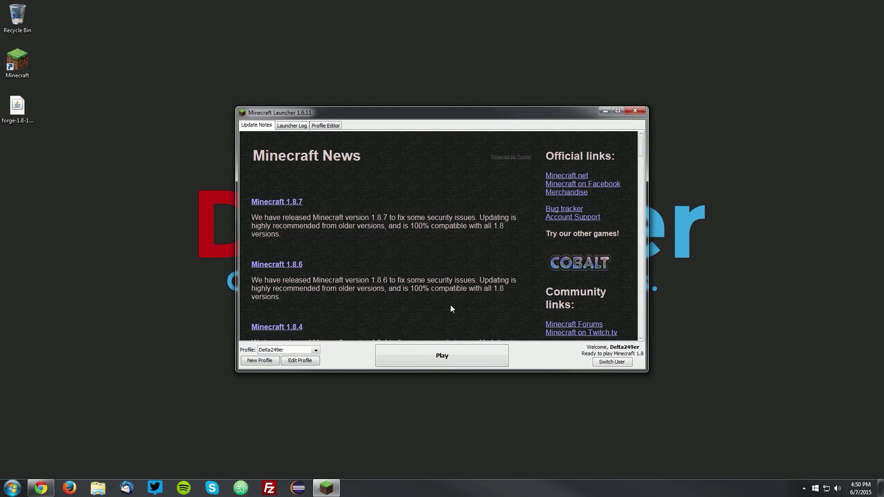
{"action": "left_click", "coordinate": [281, 351]}
{"action": "left_click", "coordinate": [277, 366]}
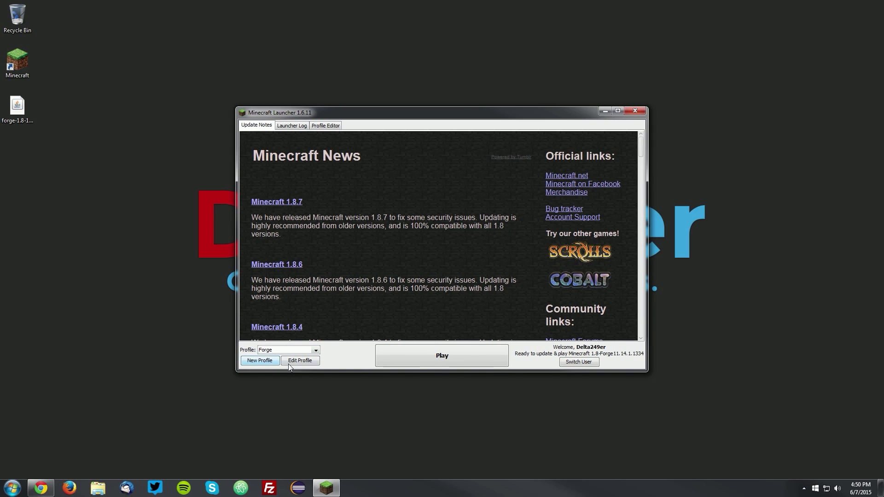
{"action": "left_click", "coordinate": [446, 355]}
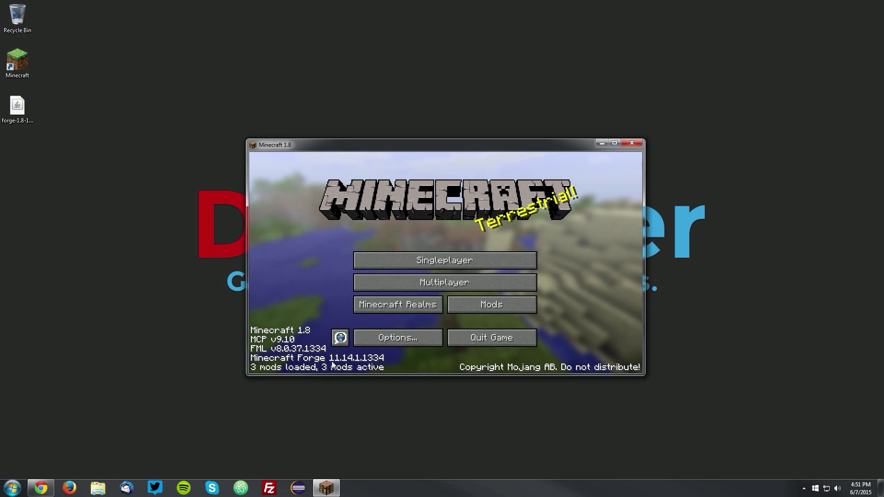
{"action": "left_click", "coordinate": [492, 306]}
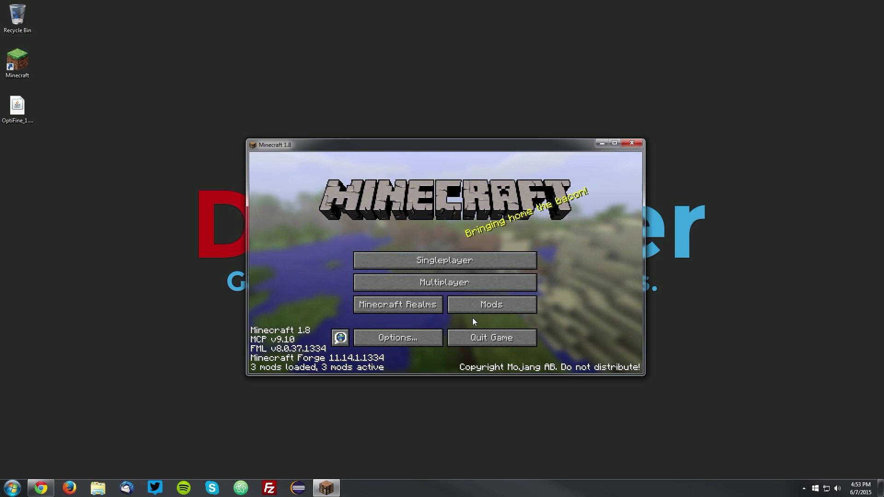
{"action": "left_click", "coordinate": [488, 339]}
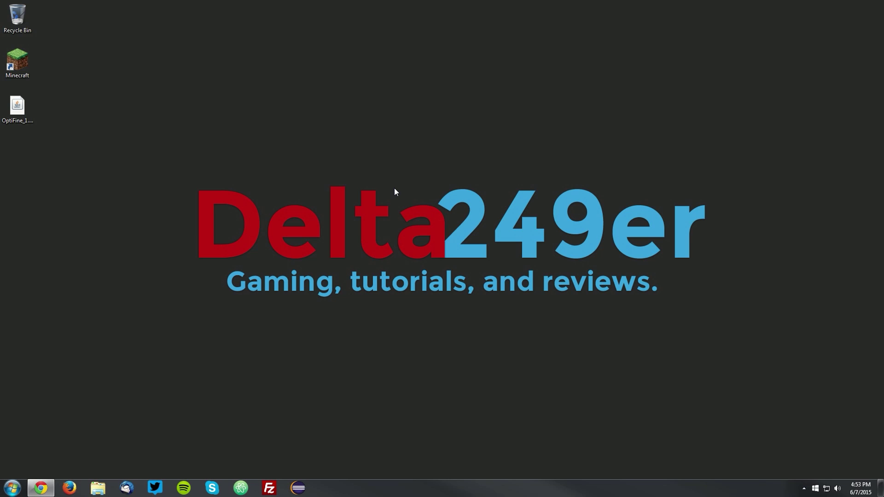
Open the Roaming AppData folder using Win+R and %appdata%
{"action": "left_click", "coordinate": [23, 106]}
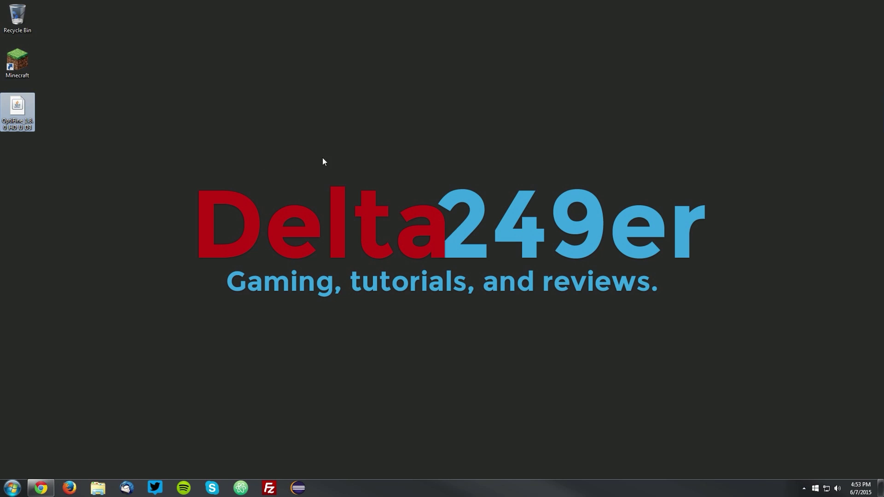
{"action": "left_click", "coordinate": [416, 169]}
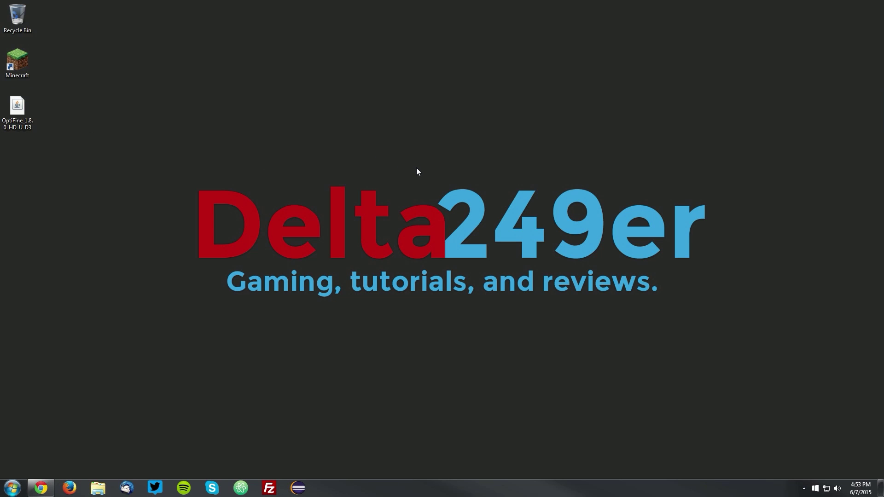
{"action": "key", "text": "alt"}
{"action": "key", "text": "super+r"}
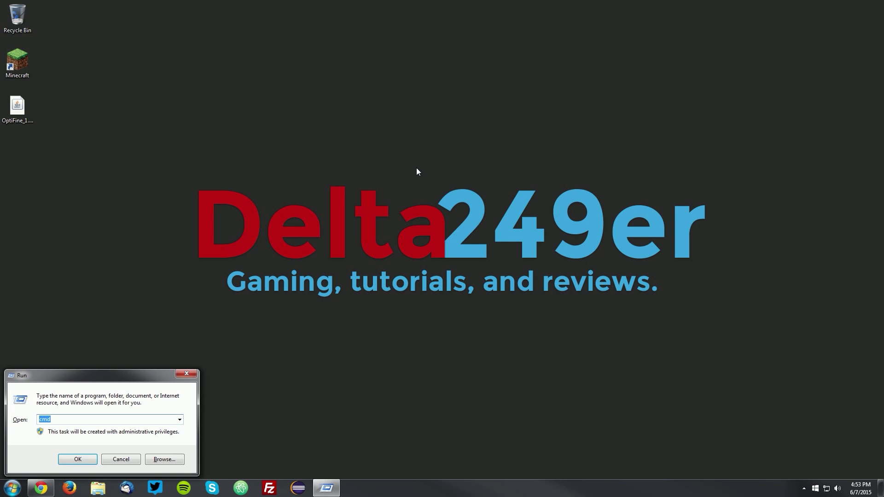
{"action": "type", "text": "%appdata%"}
{"action": "left_click", "coordinate": [77, 456]}
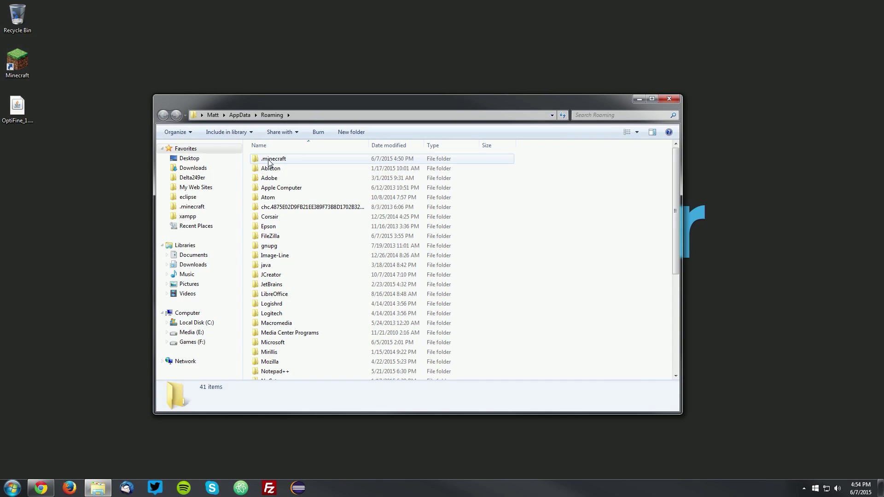
Move OptiFine_1.8.0_HD_U_D3 into .minecraft\mods and relaunch the Minecraft Launcher
{"action": "double_click", "coordinate": [270, 161]}
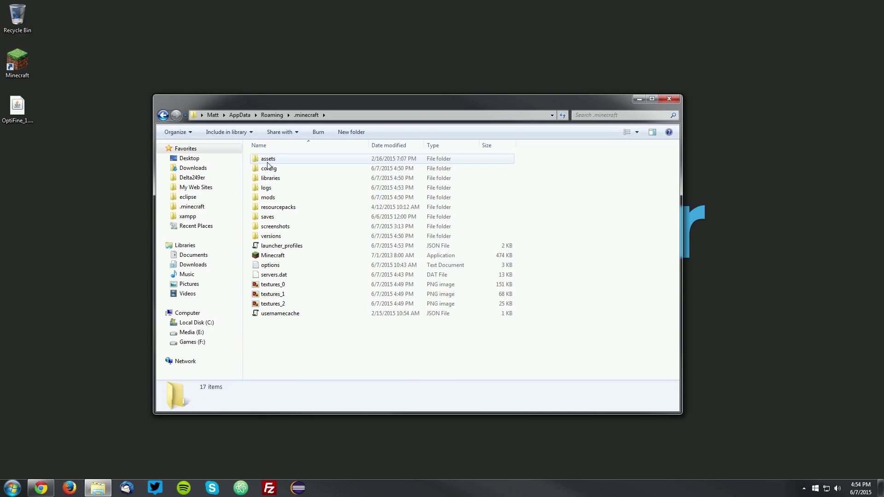
{"action": "double_click", "coordinate": [268, 198]}
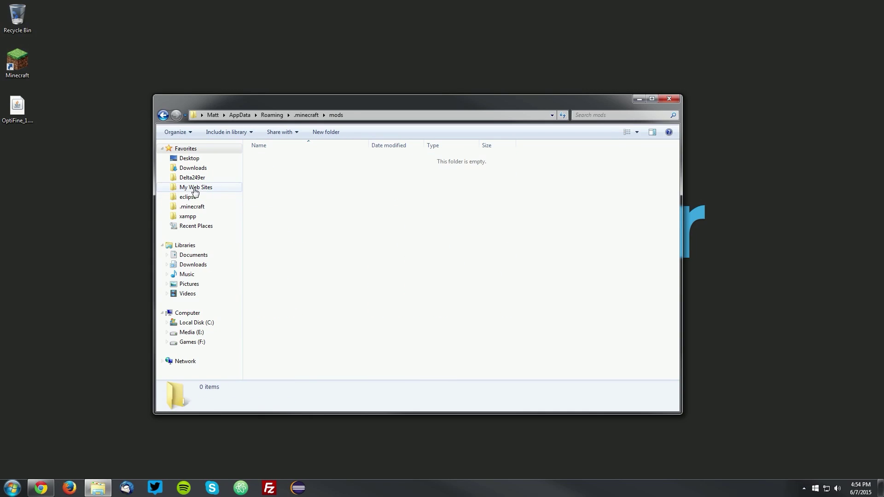
{"action": "left_click_drag", "start_coordinate": [17, 106], "coordinate": [299, 206]}
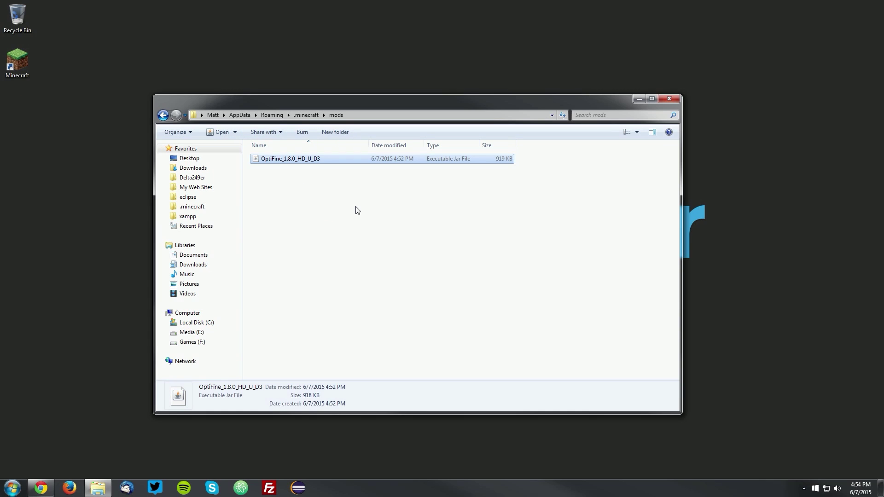
{"action": "left_click", "coordinate": [669, 99]}
{"action": "double_click", "coordinate": [15, 65]}
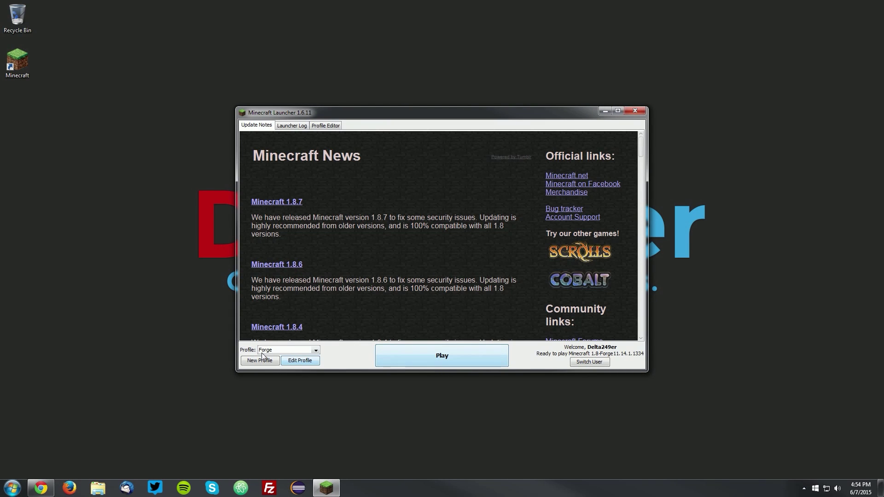
Launch the Forge profile and open the Mods list in Minecraft 1.8
{"action": "left_click", "coordinate": [444, 358]}
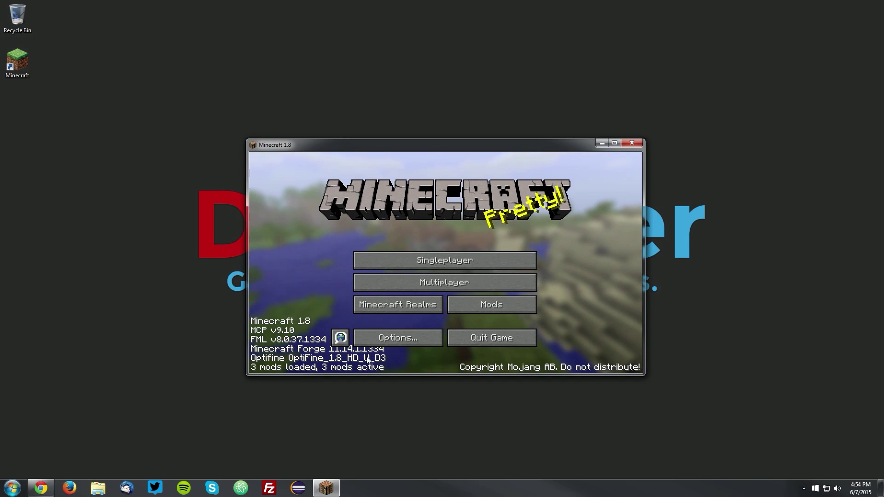
{"action": "left_click", "coordinate": [476, 303]}
View Optifine's details in the Mod List, return to the main menu, and quit the game
{"action": "left_click", "coordinate": [285, 198]}
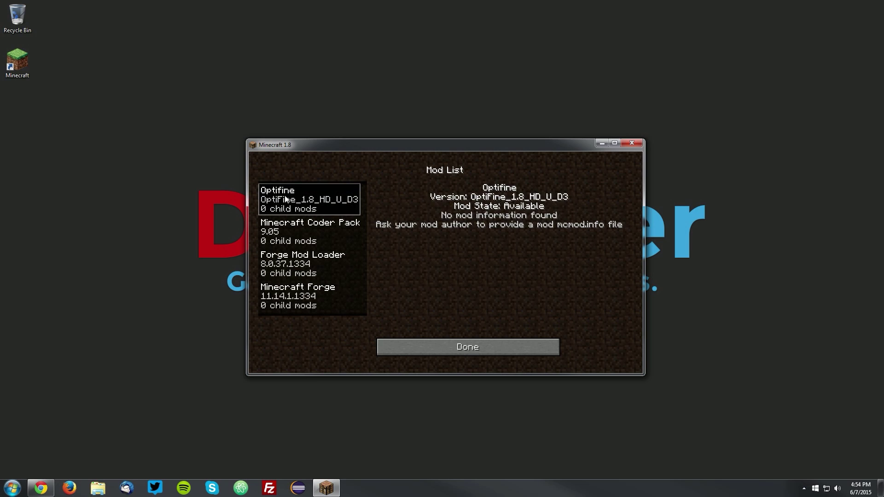
{"action": "left_click", "coordinate": [459, 348]}
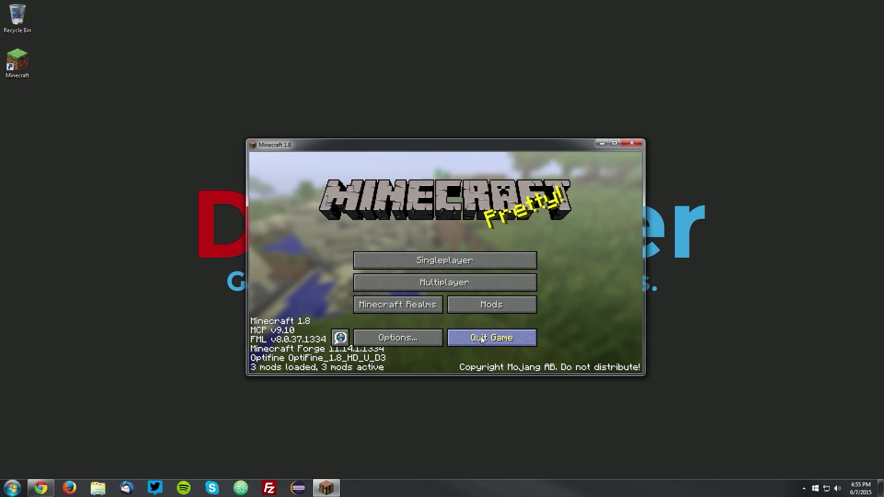
{"action": "left_click", "coordinate": [482, 339]}
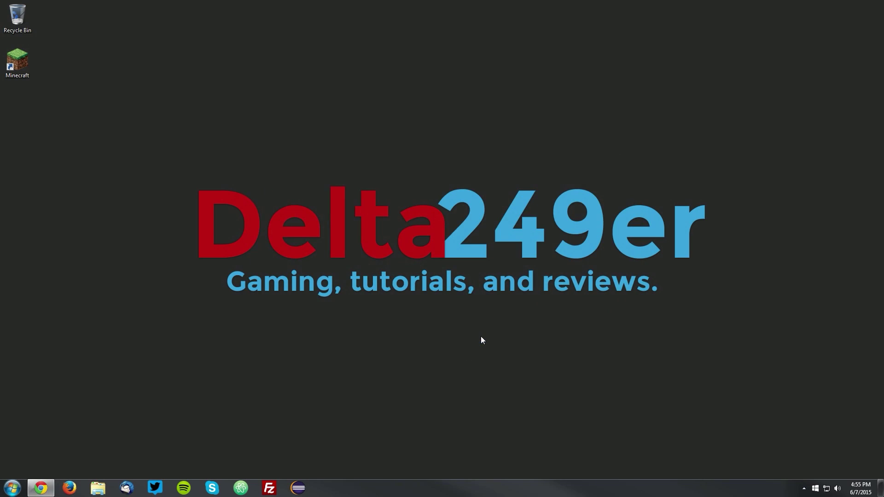